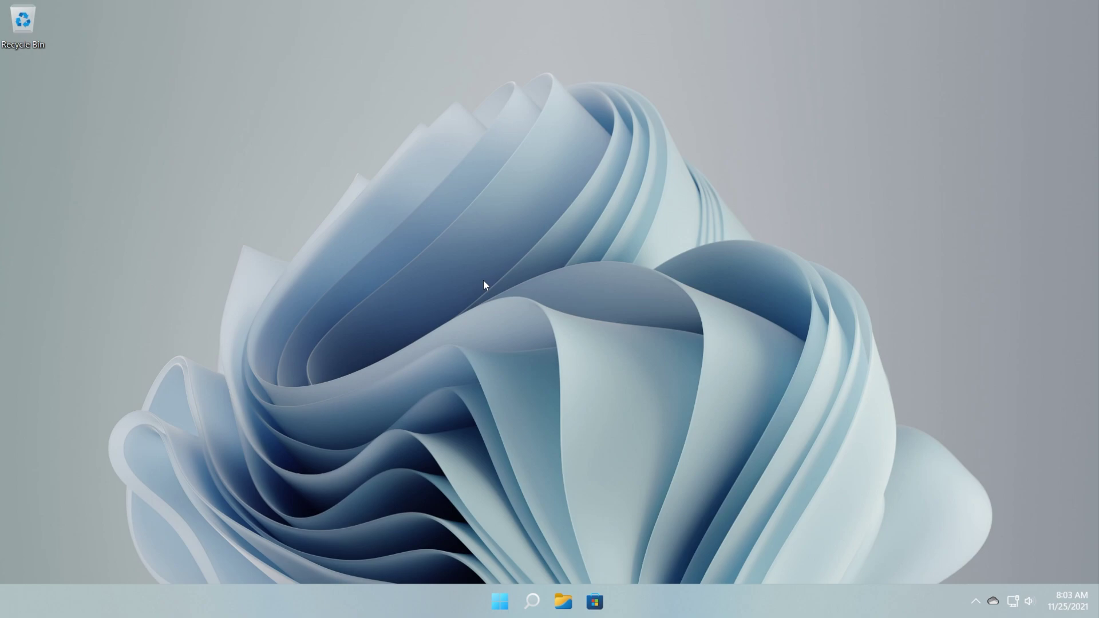
Open Settings to the Windows Update page
key(super+s)
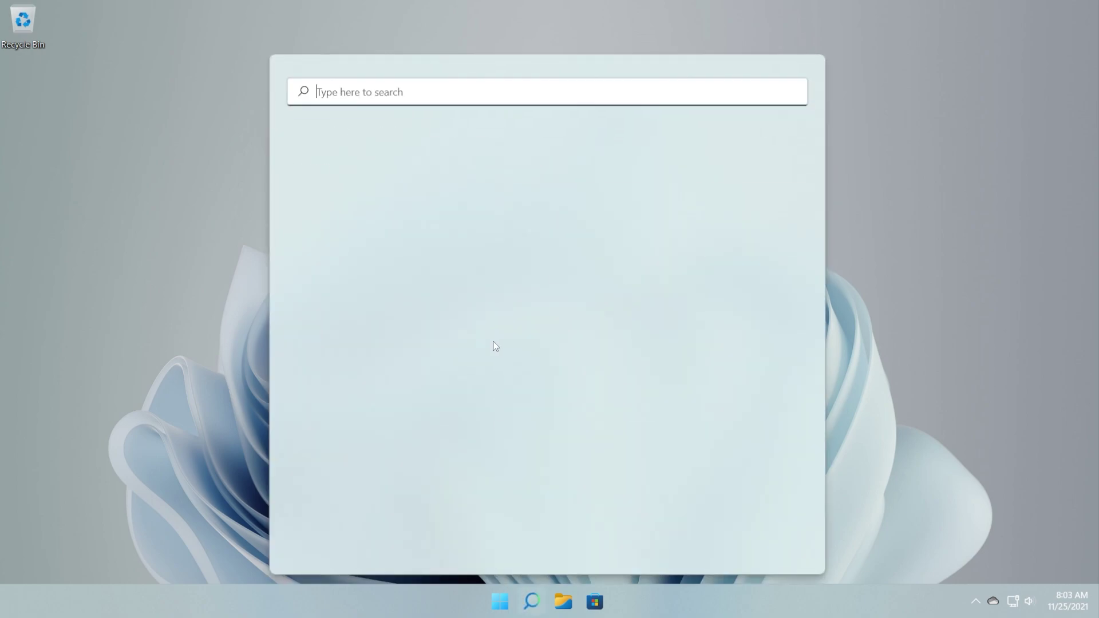
click(547, 219)
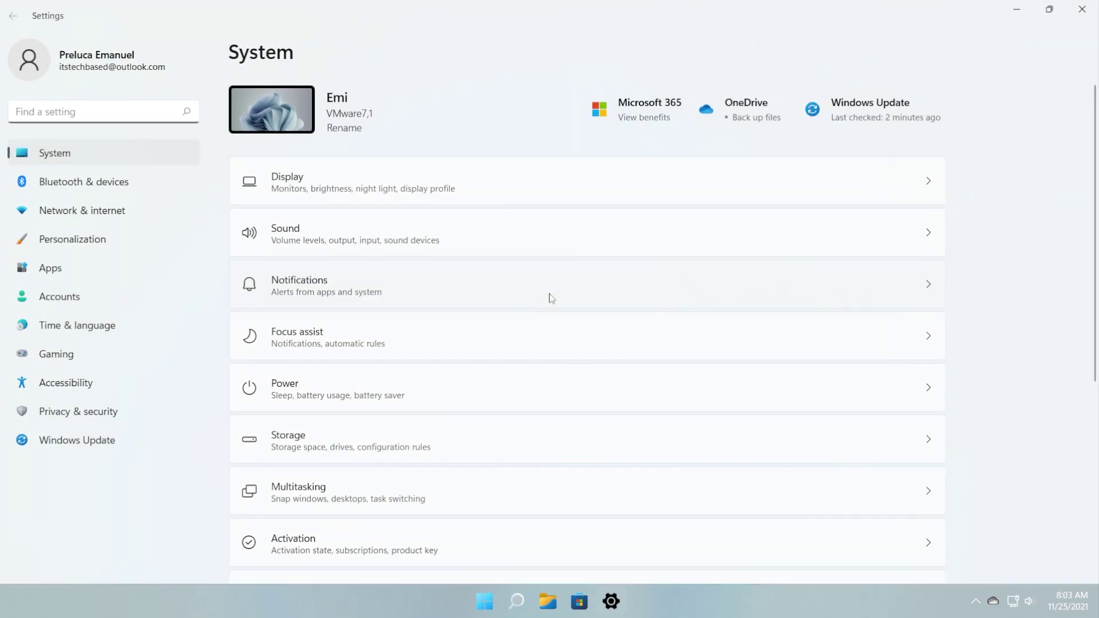
click(855, 109)
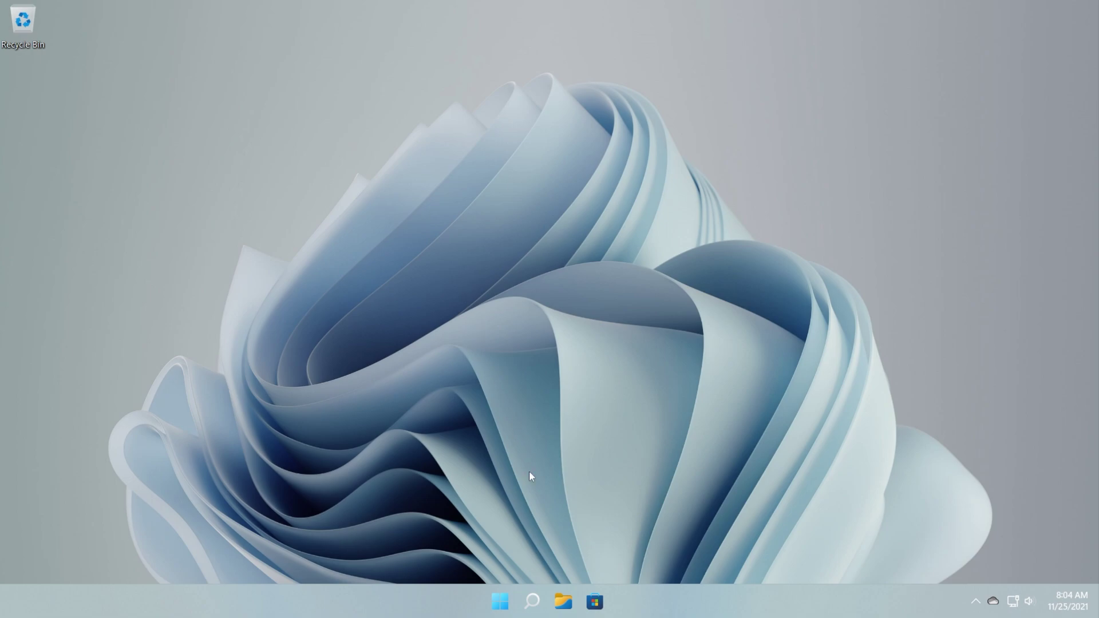
Run the Windows Update troubleshooter from Troubleshoot > Other troubleshooters in Settings
click(531, 601)
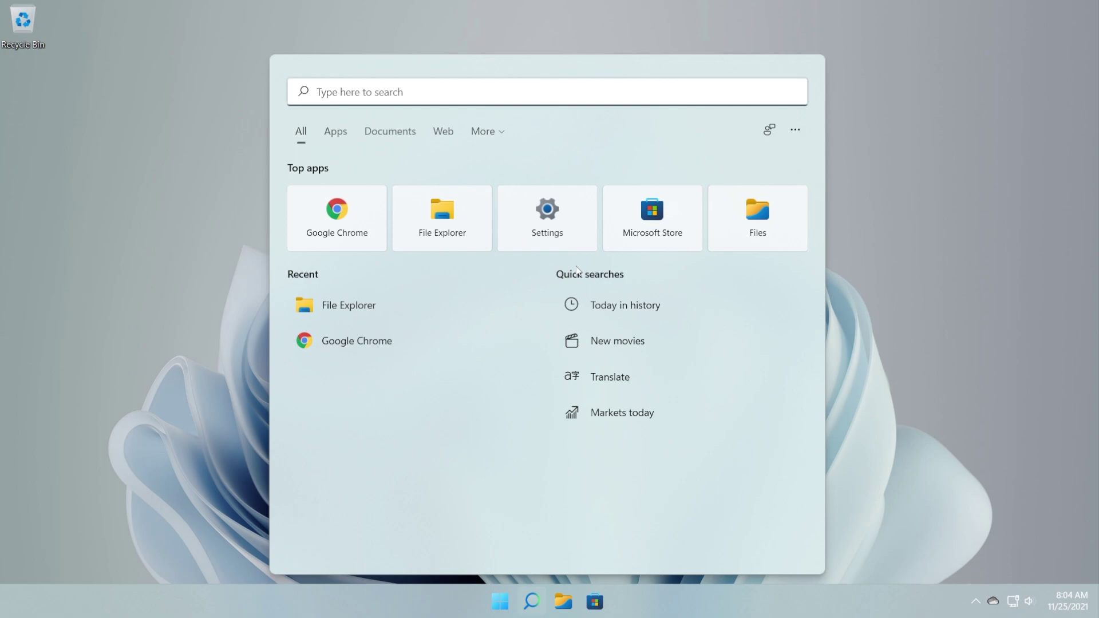
click(559, 222)
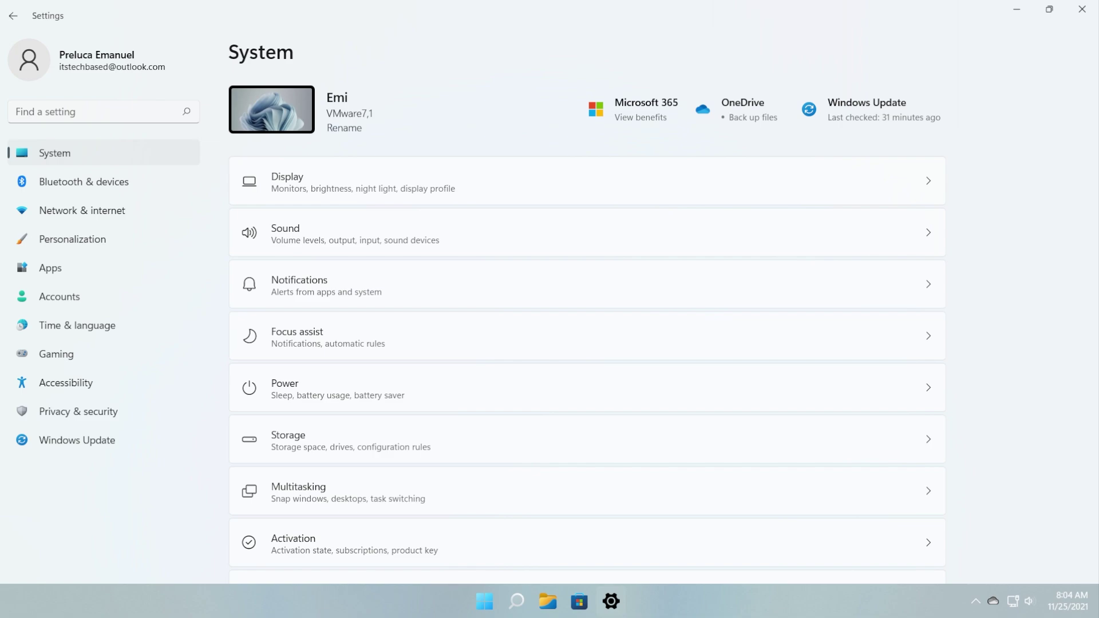
click(103, 112)
text(trouble)
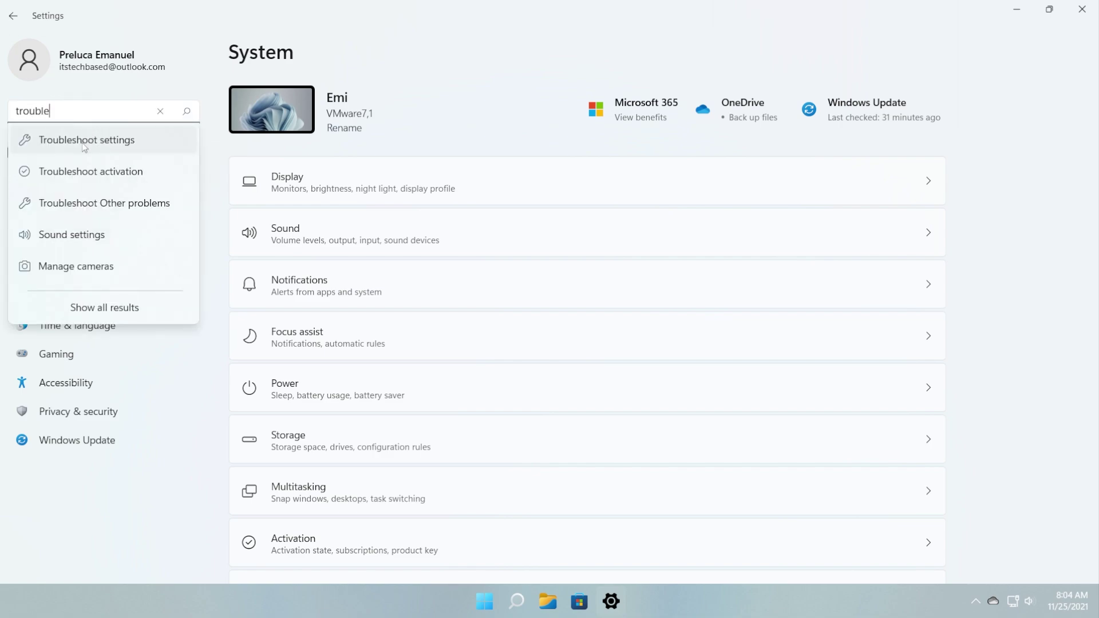
click(82, 143)
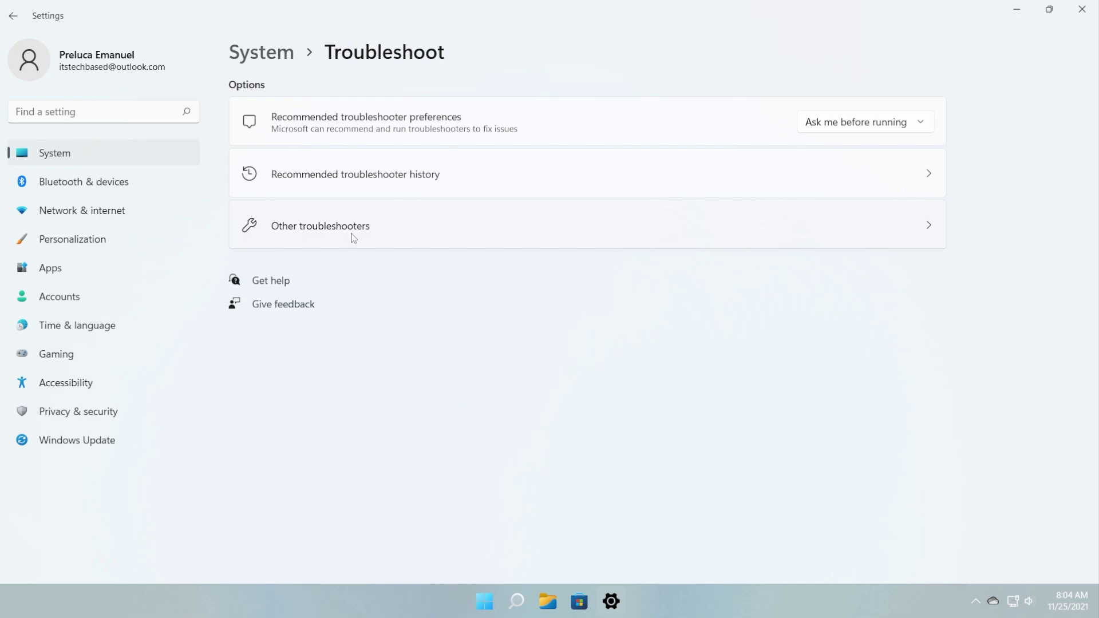
click(352, 232)
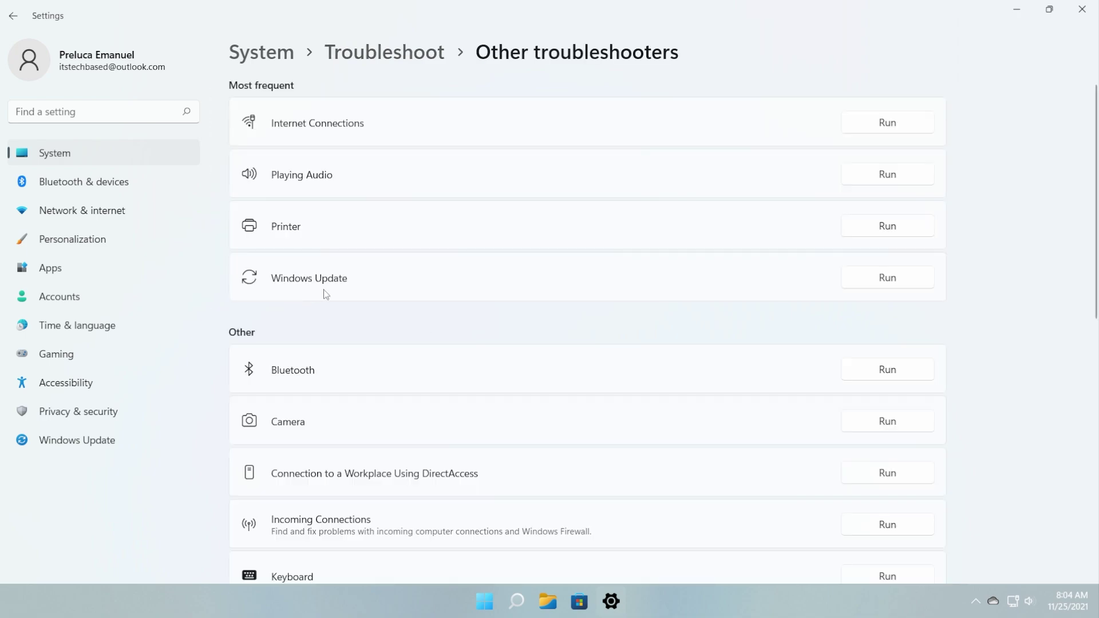
click(888, 278)
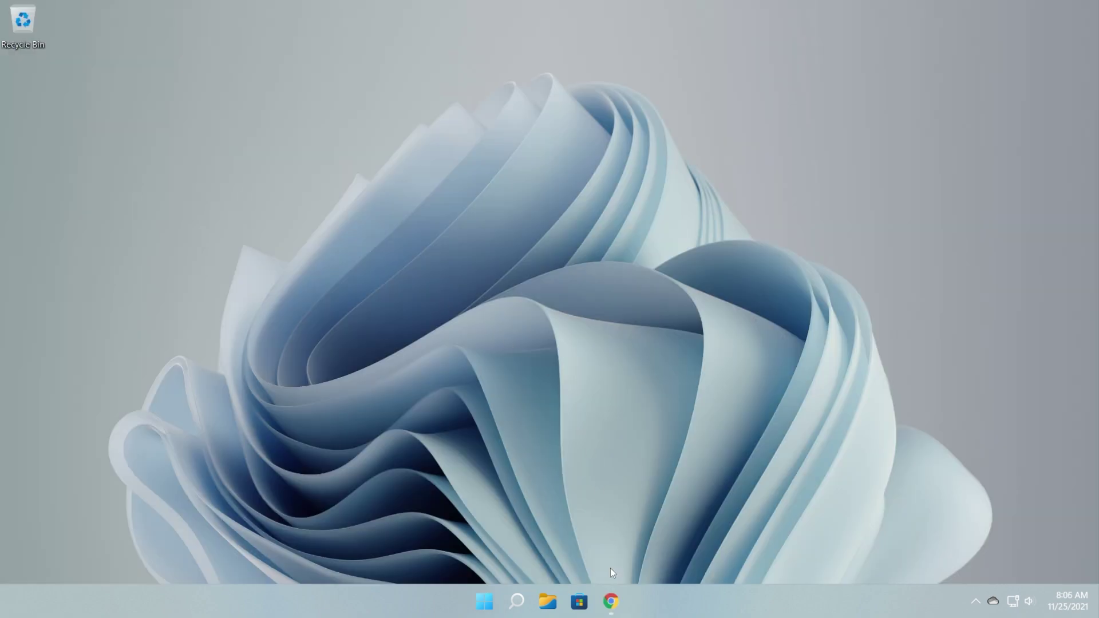
Save Reset_Reregister_Windows_Update_Components.bat from the TenForums tutorial to the Desktop
click(611, 602)
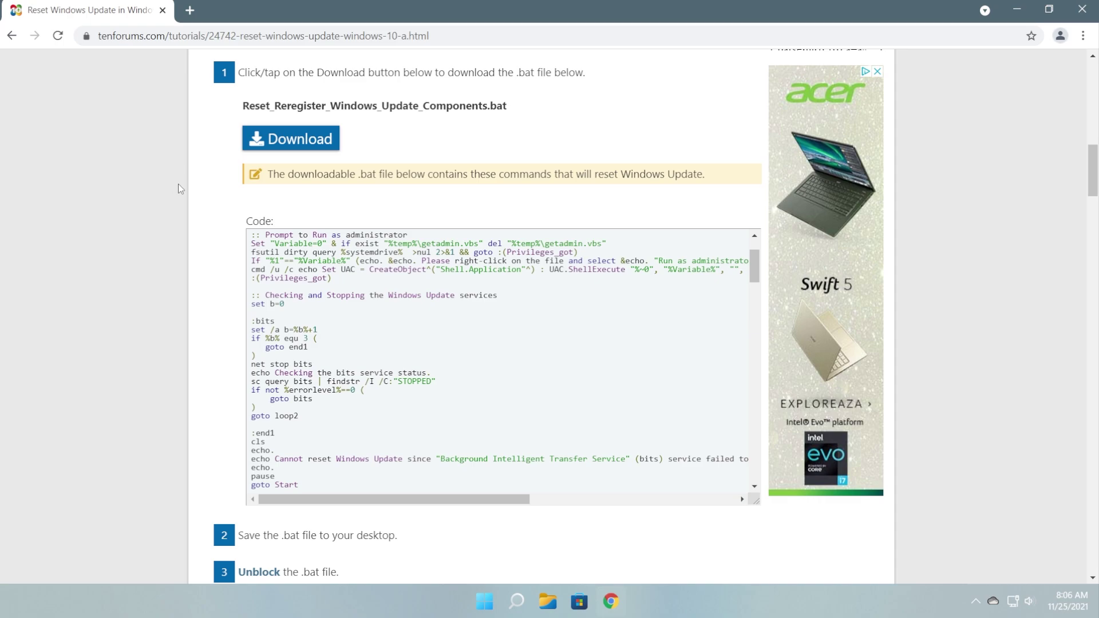
click(299, 140)
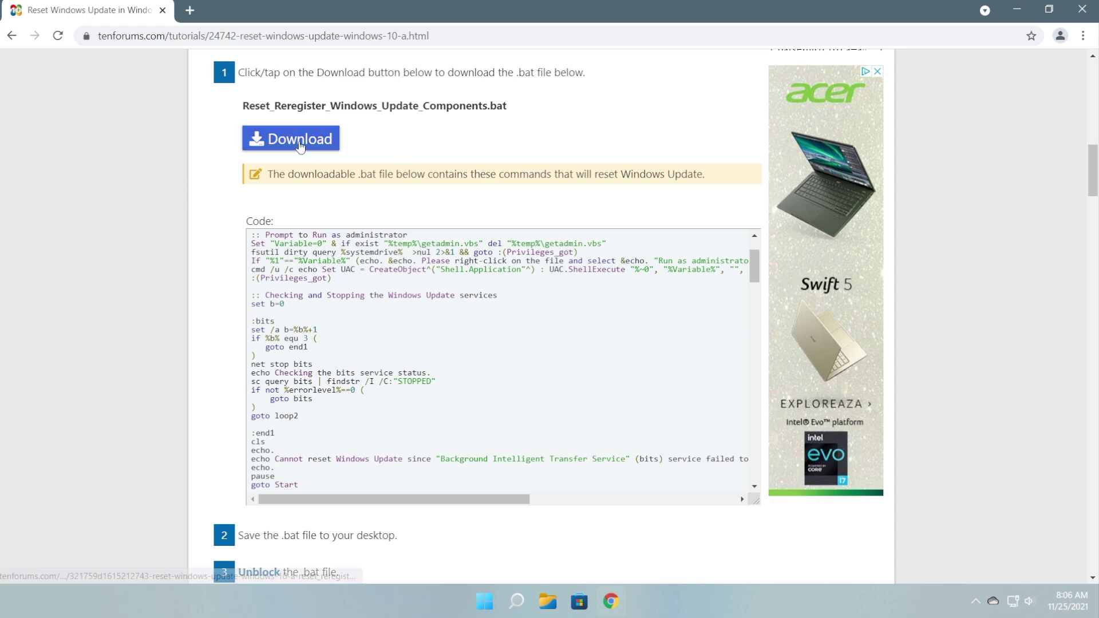
click(54, 91)
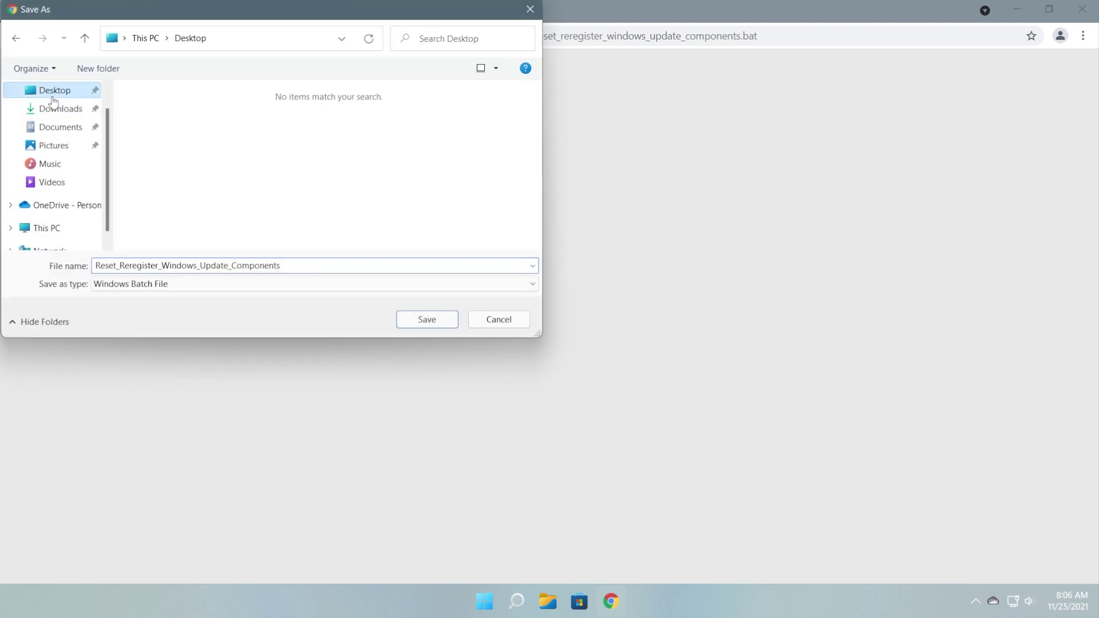
click(427, 319)
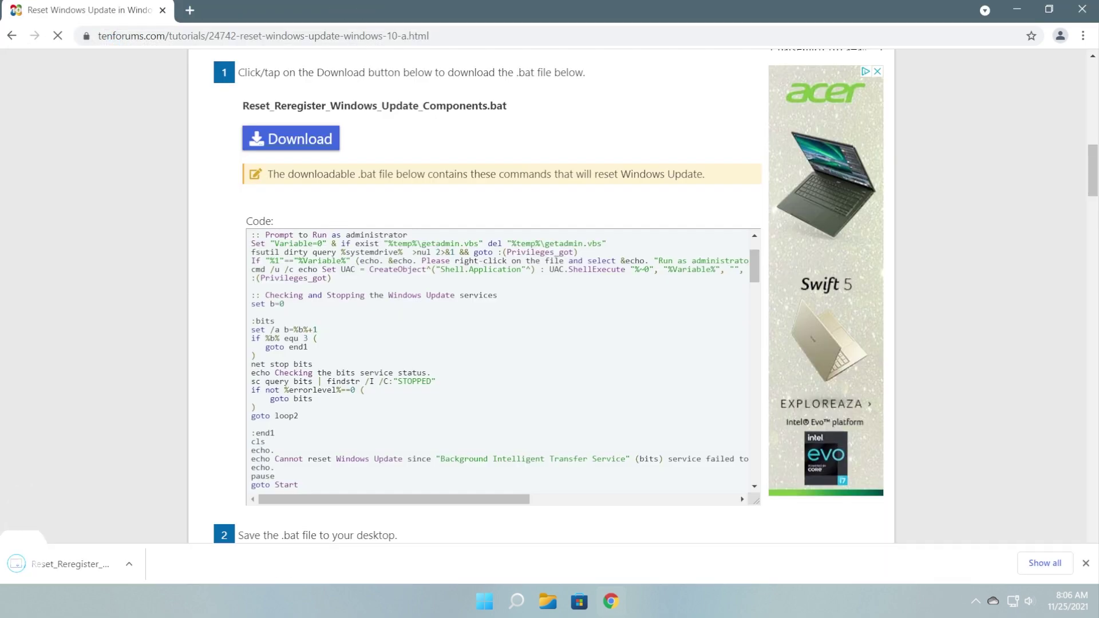
drag(754, 262, 756, 307)
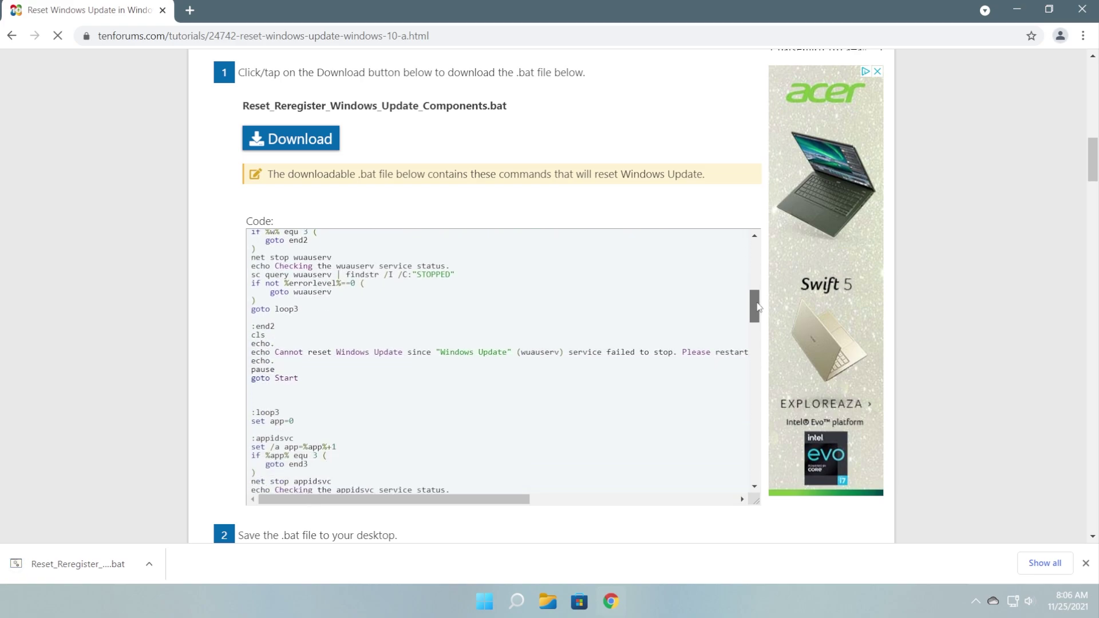
drag(755, 307, 755, 326)
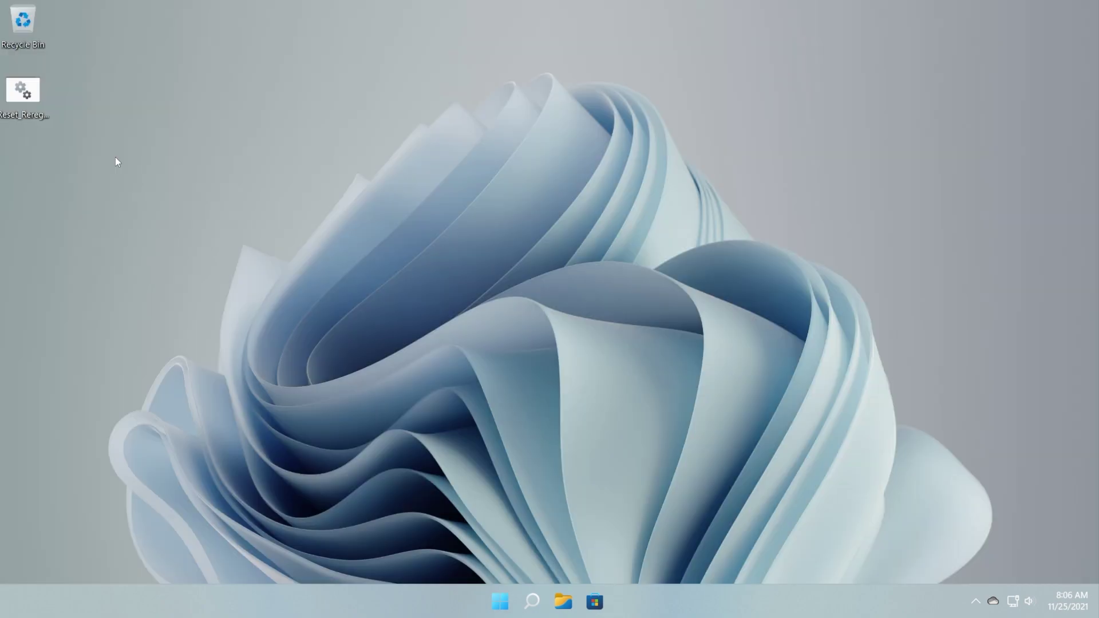
Run the Reset_Reregister desktop script as administrator, approving the UAC prompt
click(24, 95)
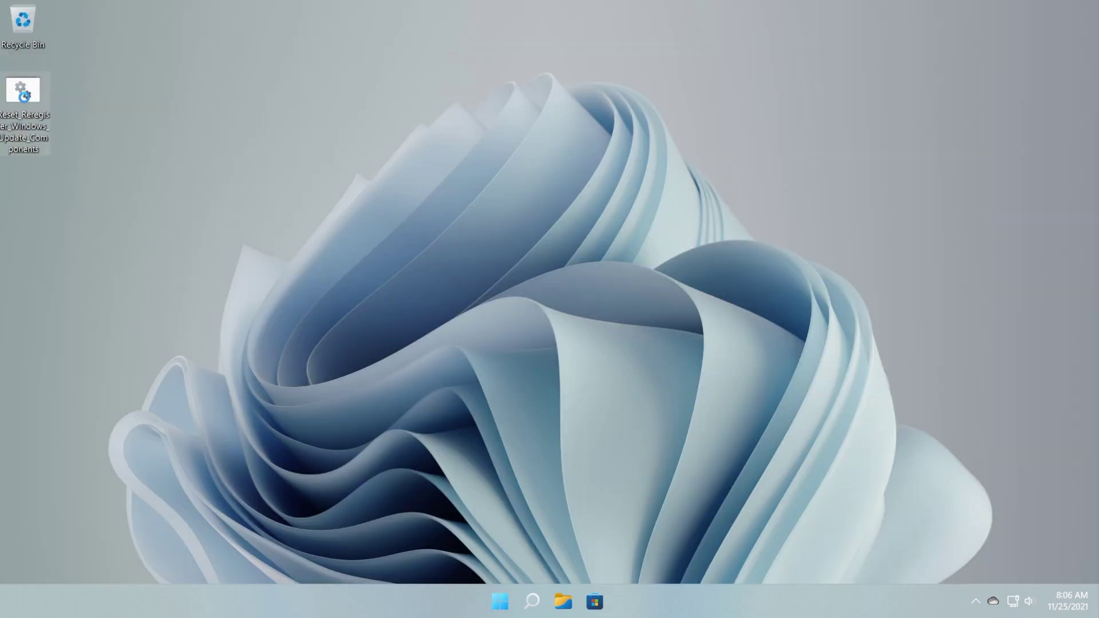
right_click(24, 97)
click(90, 168)
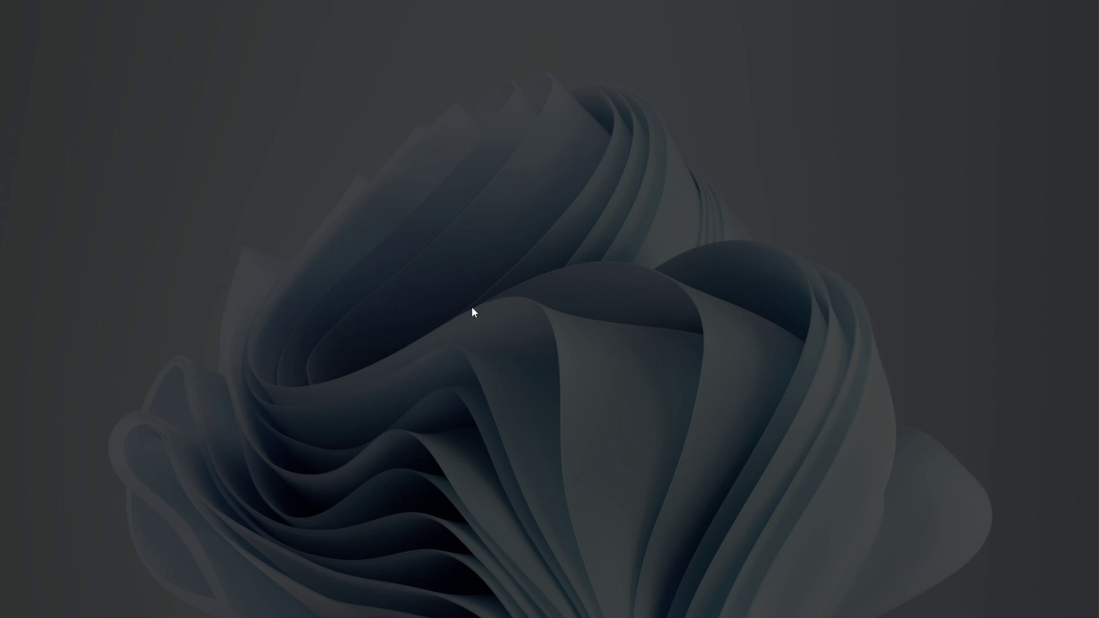
click(492, 408)
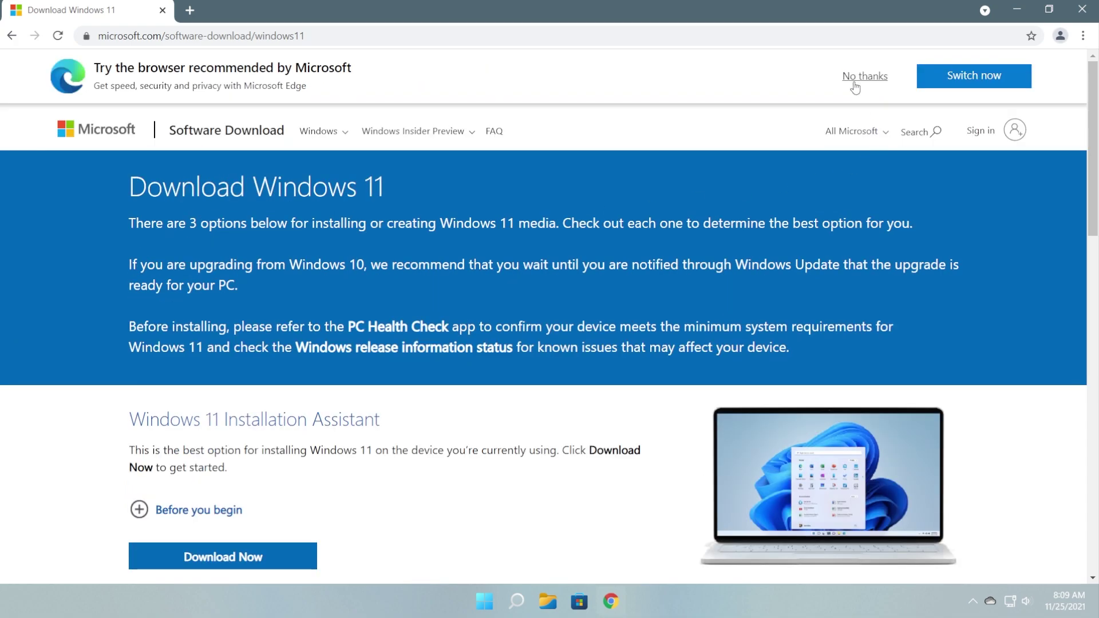
Dismiss Chrome's Edge banner and locate the Create Windows 11 Installation Media section
click(859, 76)
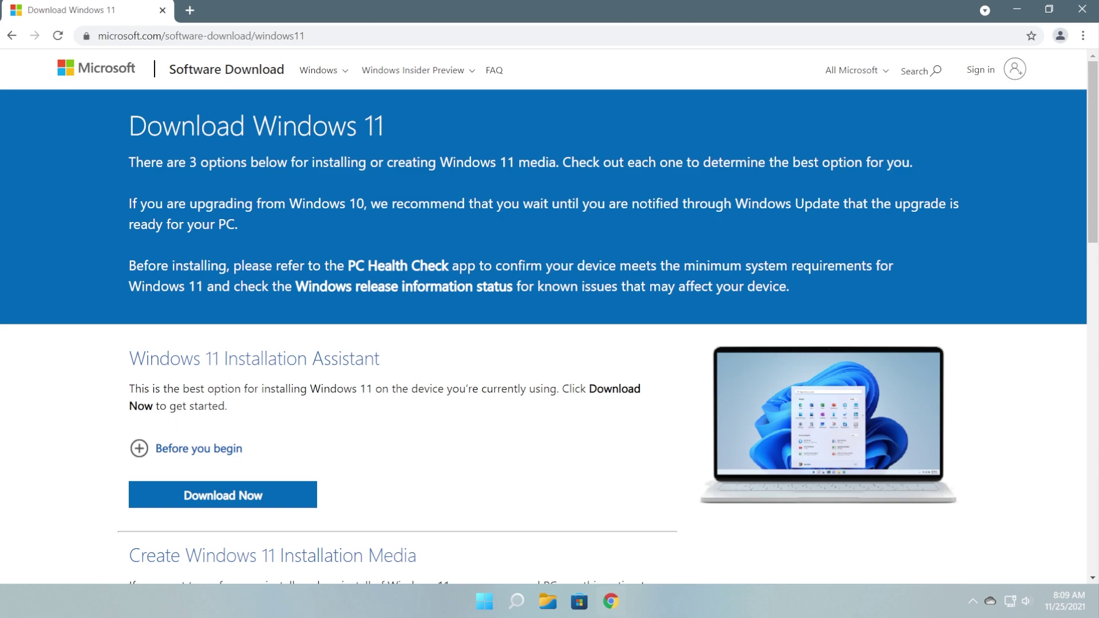
scroll(341, 214, down, 3)
drag(130, 340, 414, 339)
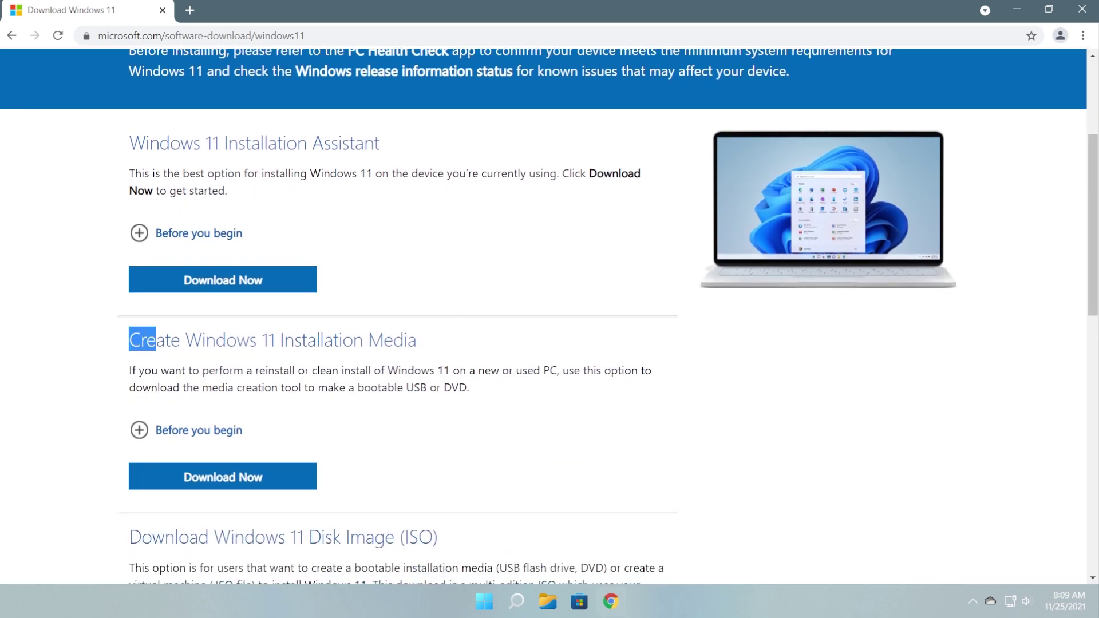
click(414, 339)
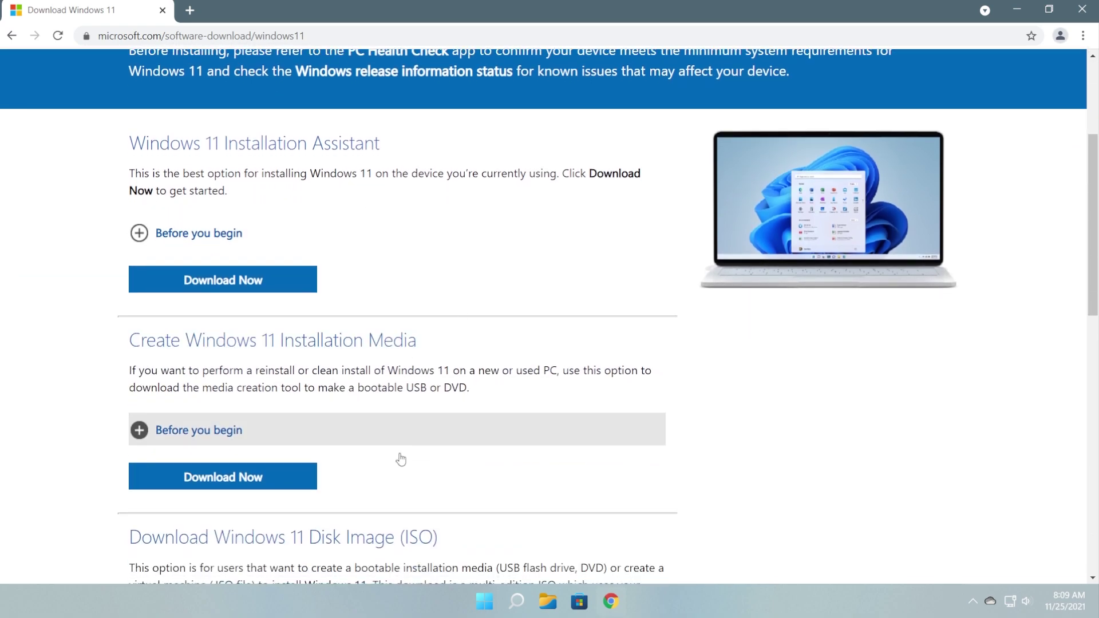
Download the Windows 11 media creation tool and launch it with admin approval
click(223, 476)
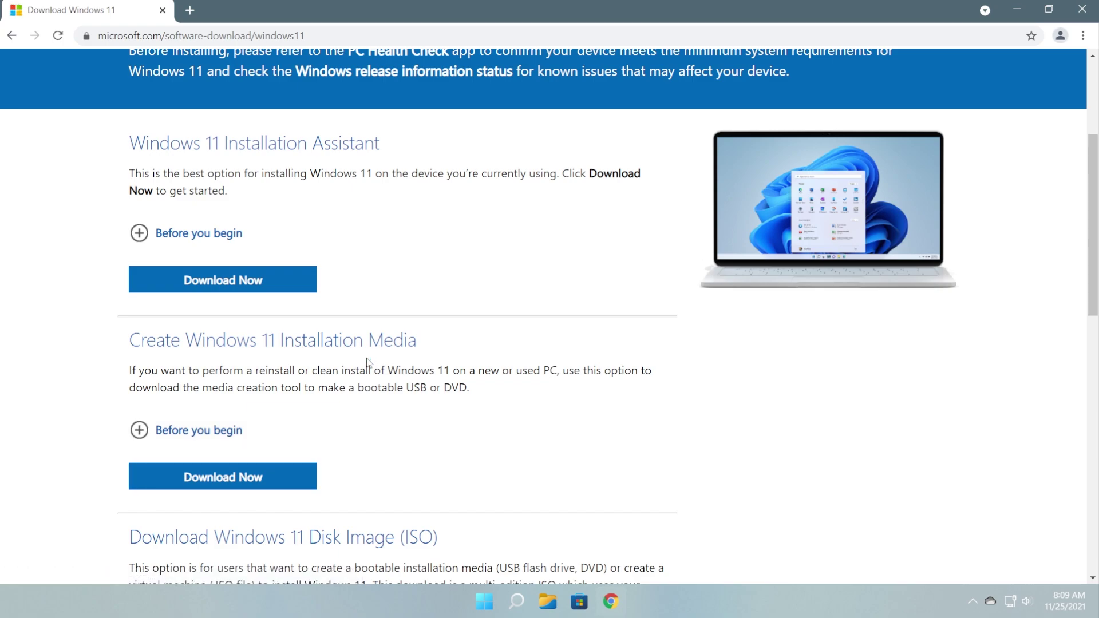
click(427, 320)
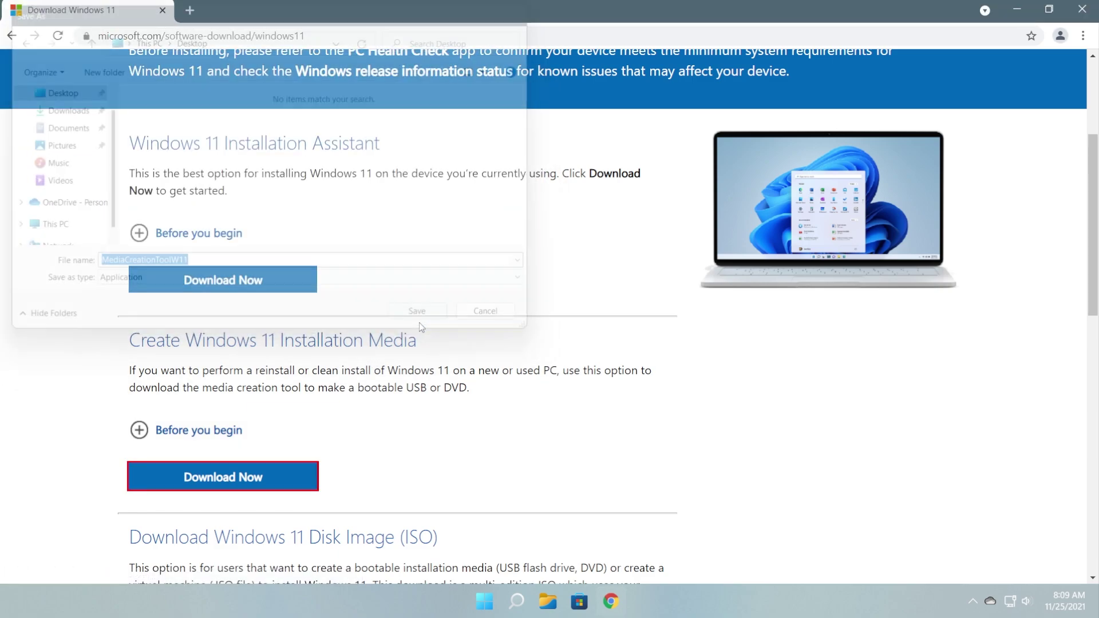
click(73, 563)
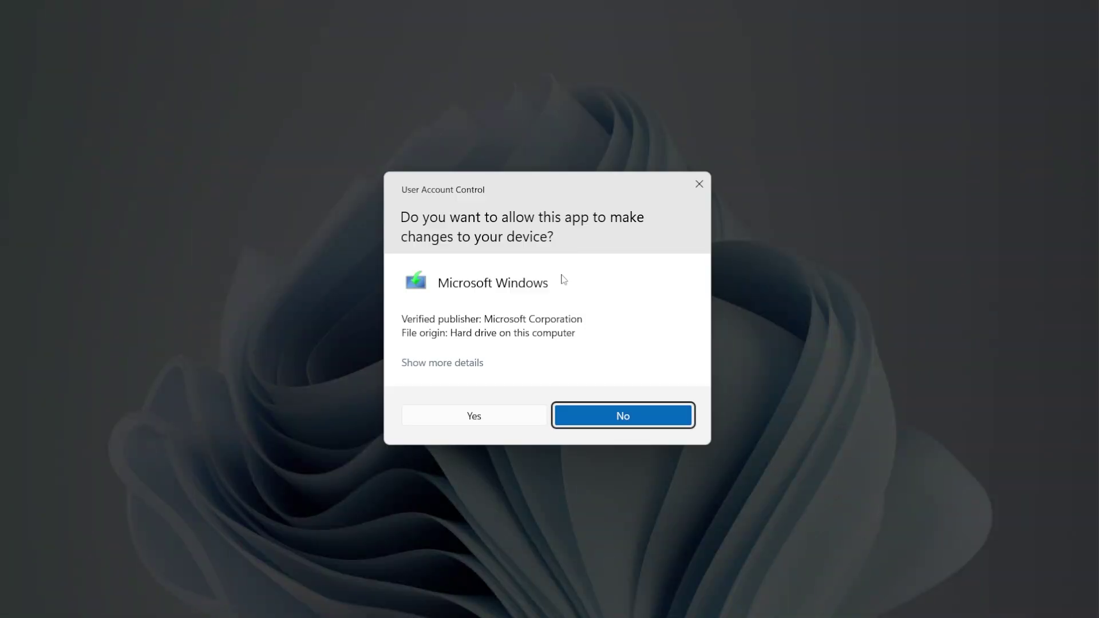
click(473, 414)
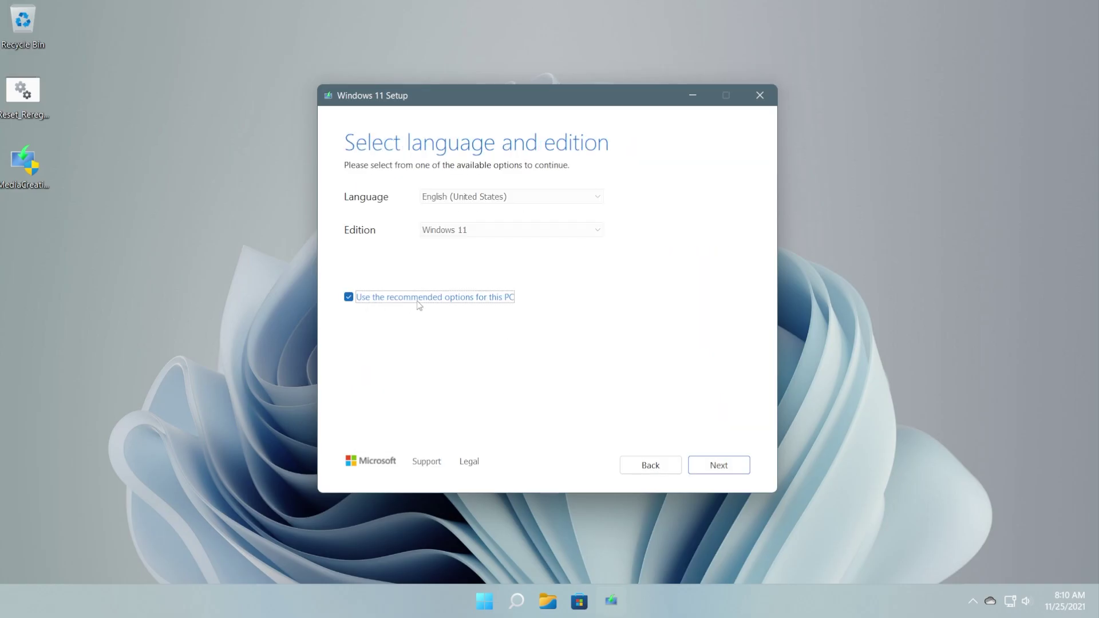
Create a Windows 11 ISO on the Desktop with the recommended language and edition
click(718, 475)
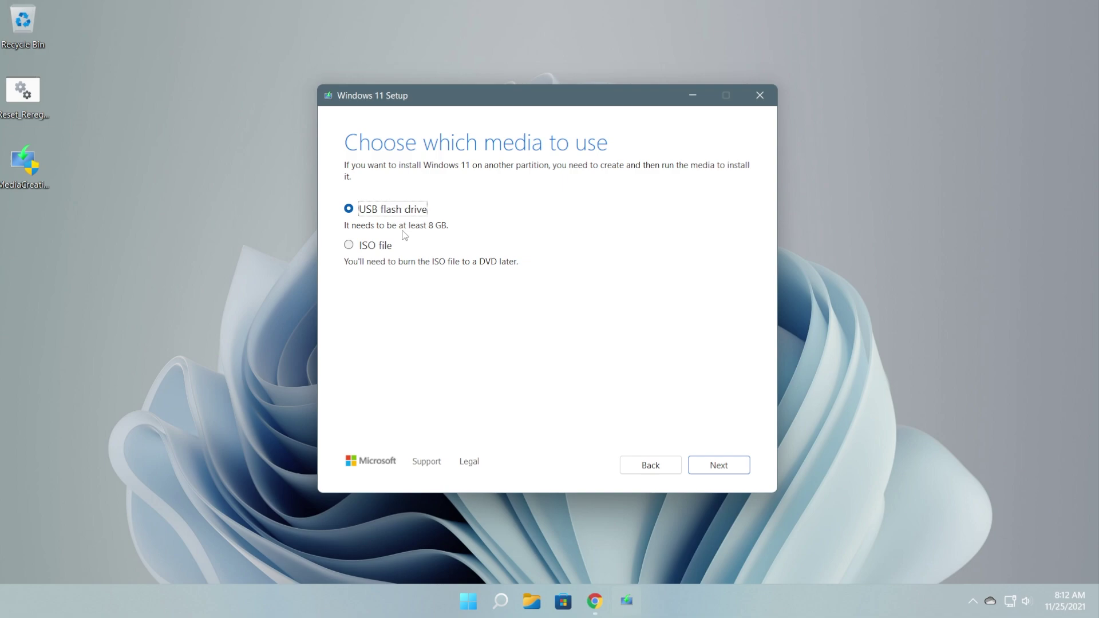
click(375, 247)
click(715, 467)
click(376, 198)
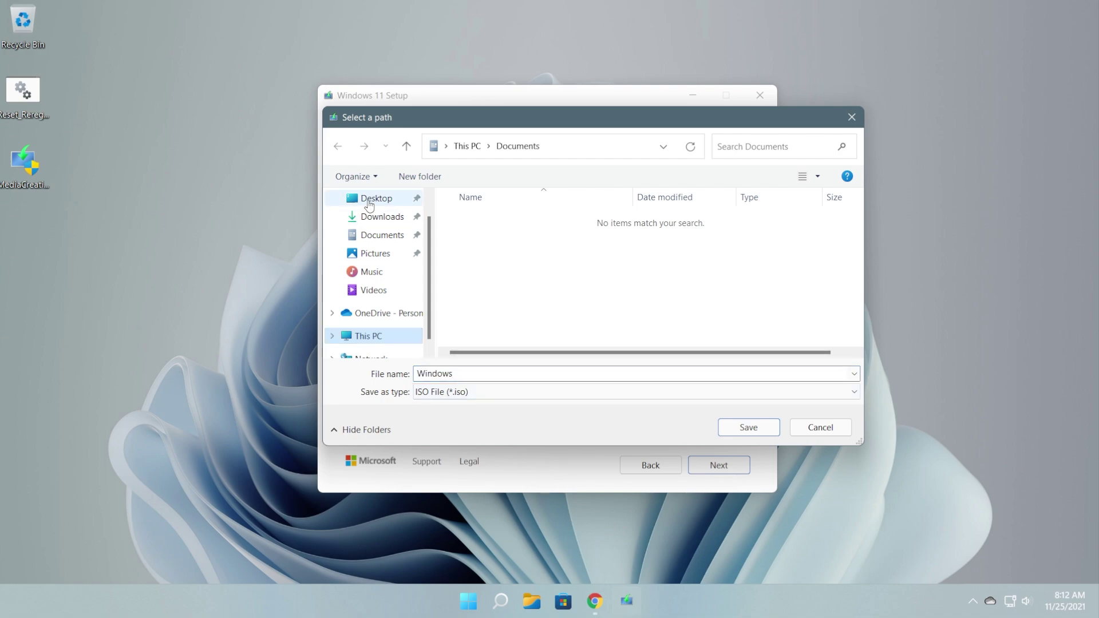
click(750, 428)
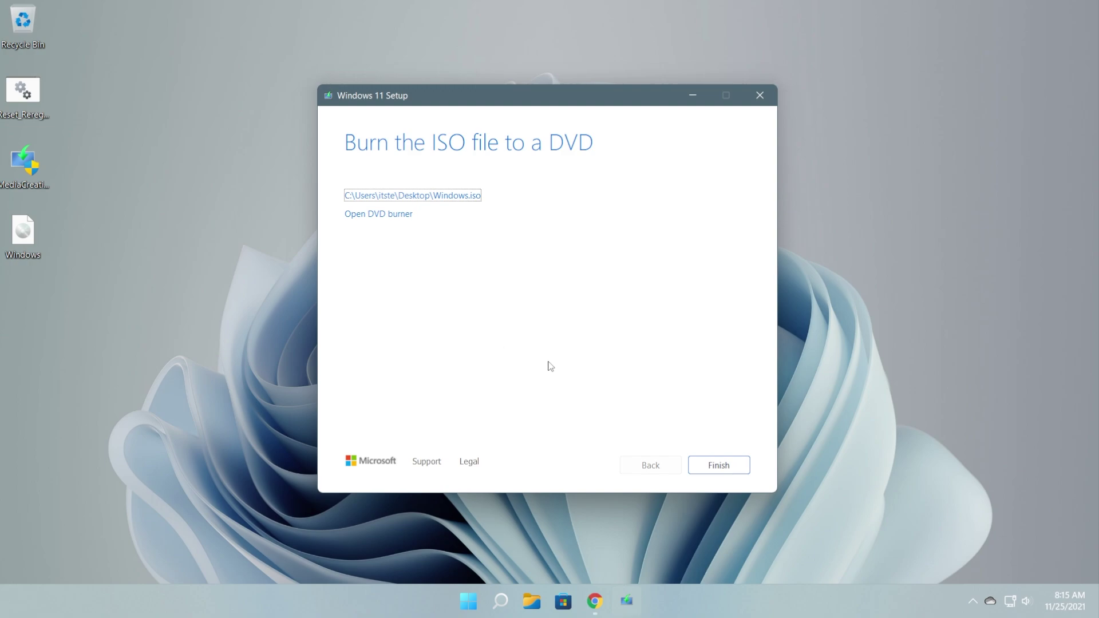
click(719, 465)
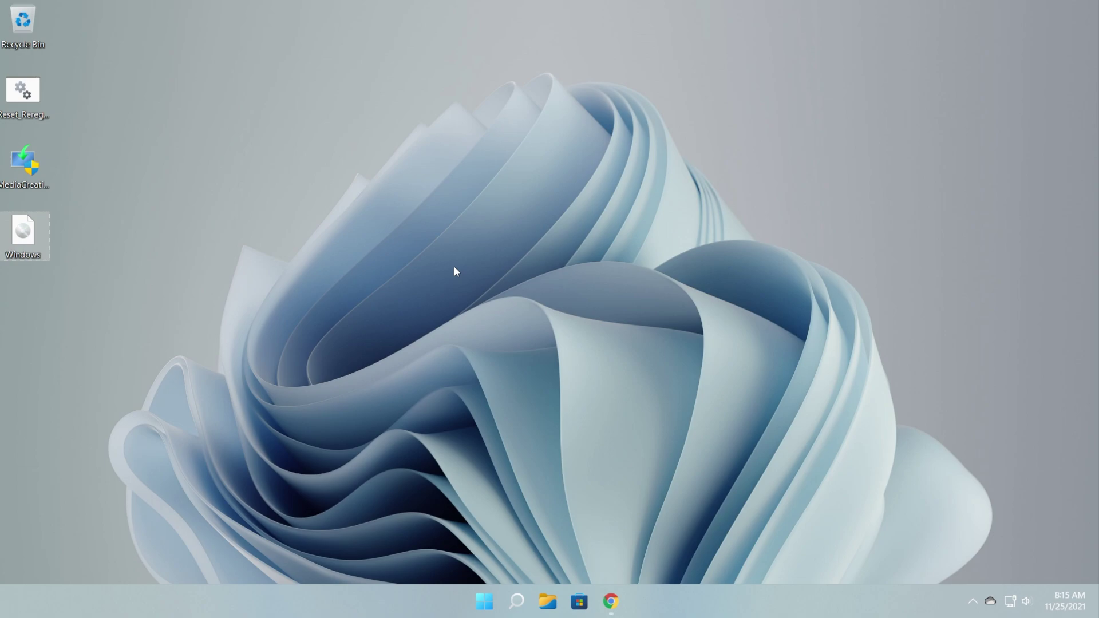
scroll(414, 264, down, 1)
Launch setup from the mounted ESD-ISO drive, close Explorer, and advance to Choose what to keep
click(395, 372)
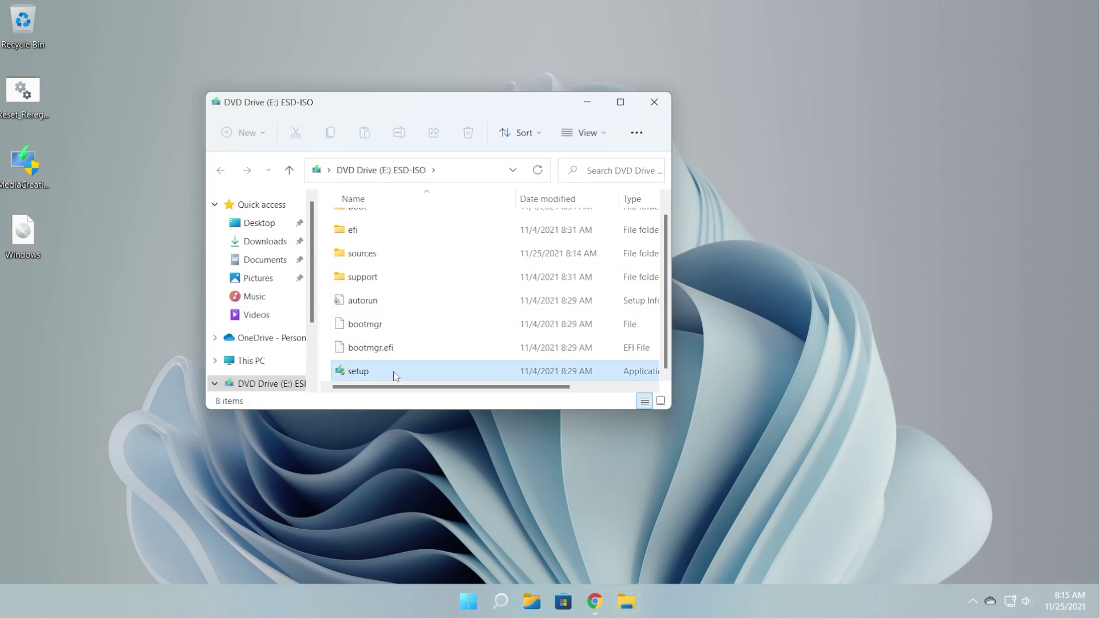
double_click(395, 375)
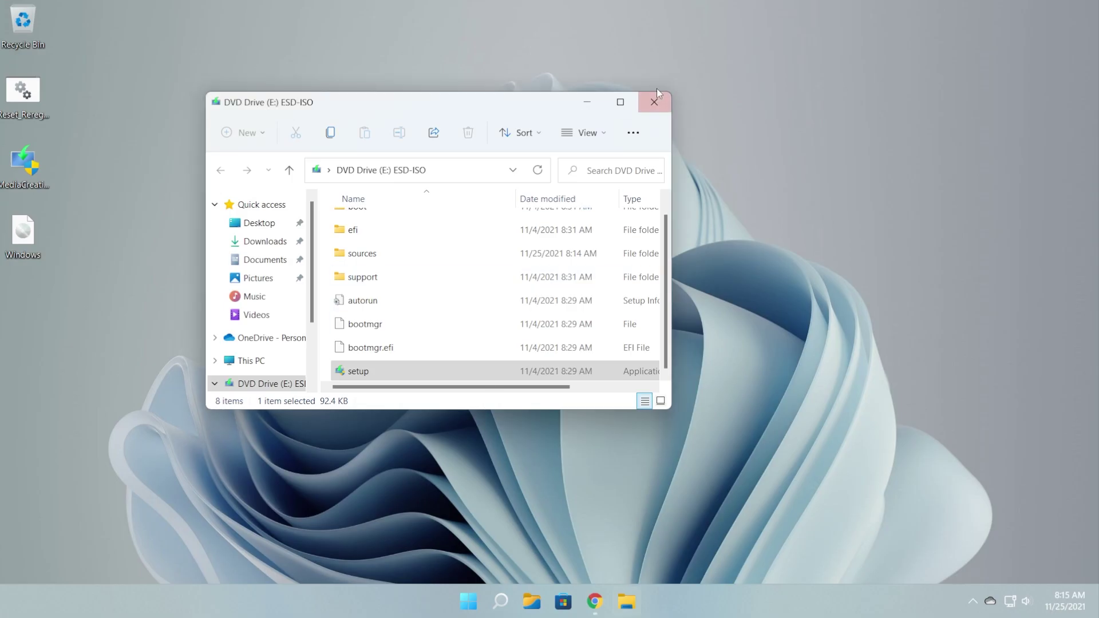
click(655, 101)
click(719, 464)
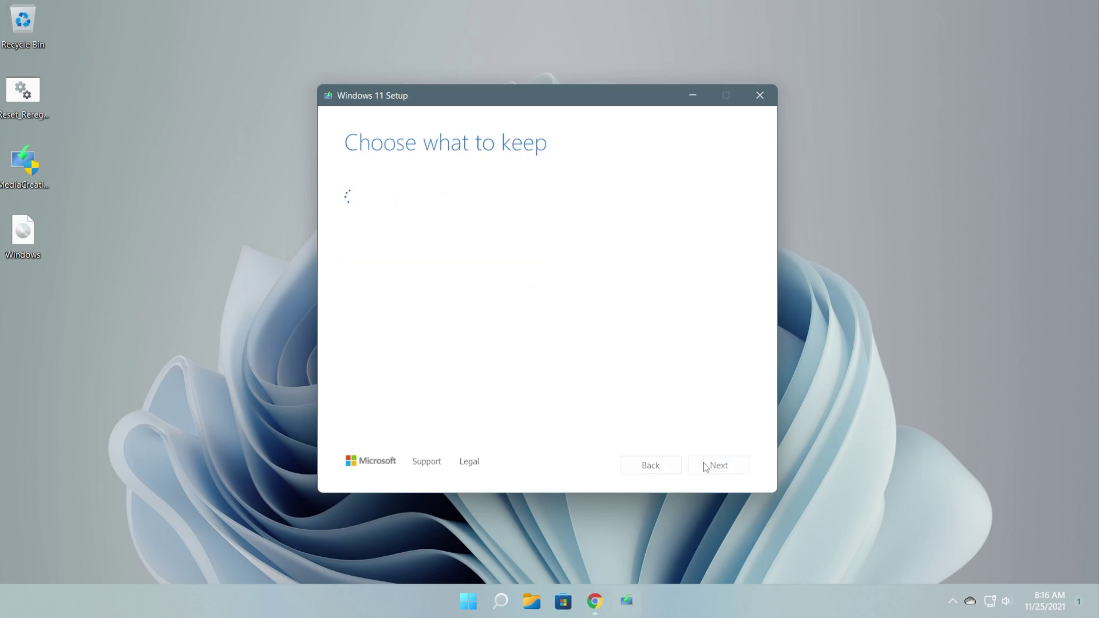